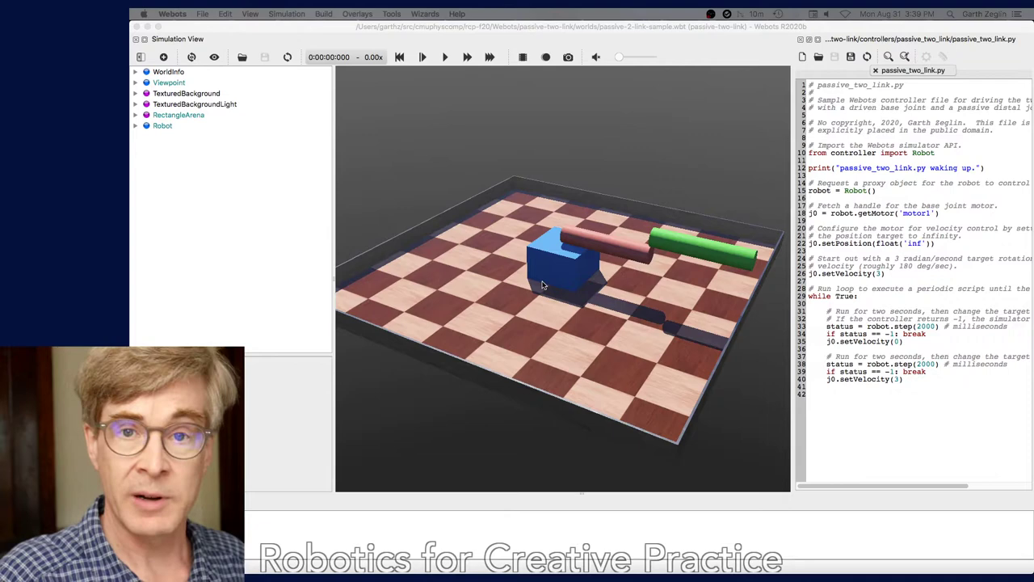
Orbit the 3-D view downward to see the two-link robot on the checkered arena from a lower angle
mouse_move(593, 321)
left_mouse_down()
mouse_move(581, 320)
mouse_move(594, 307)
mouse_move(609, 327)
left_mouse_up()
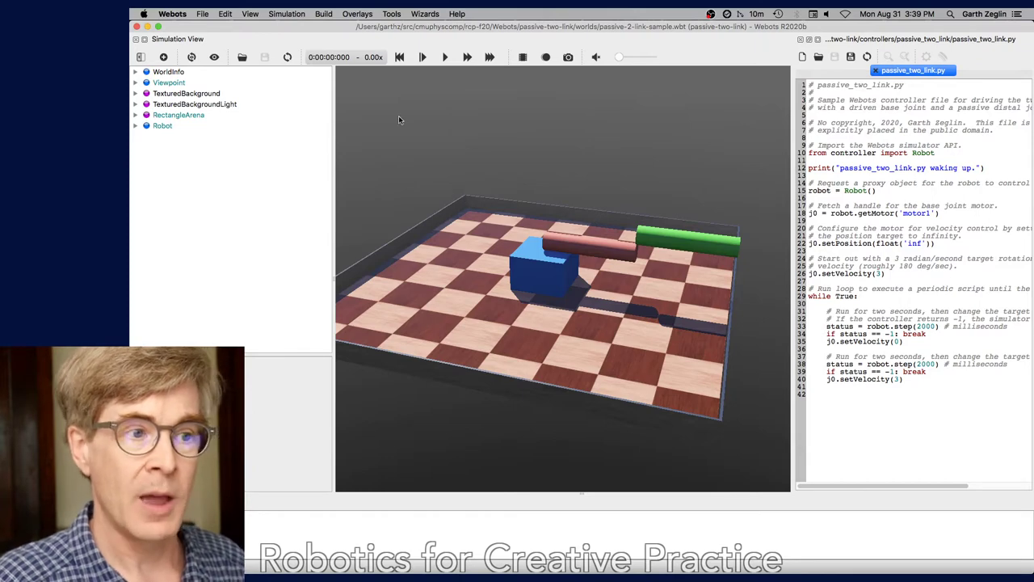
Run the two-link simulation in real time for a few seconds, then pause it and reset it to 0:00:00
left_click(445, 57)
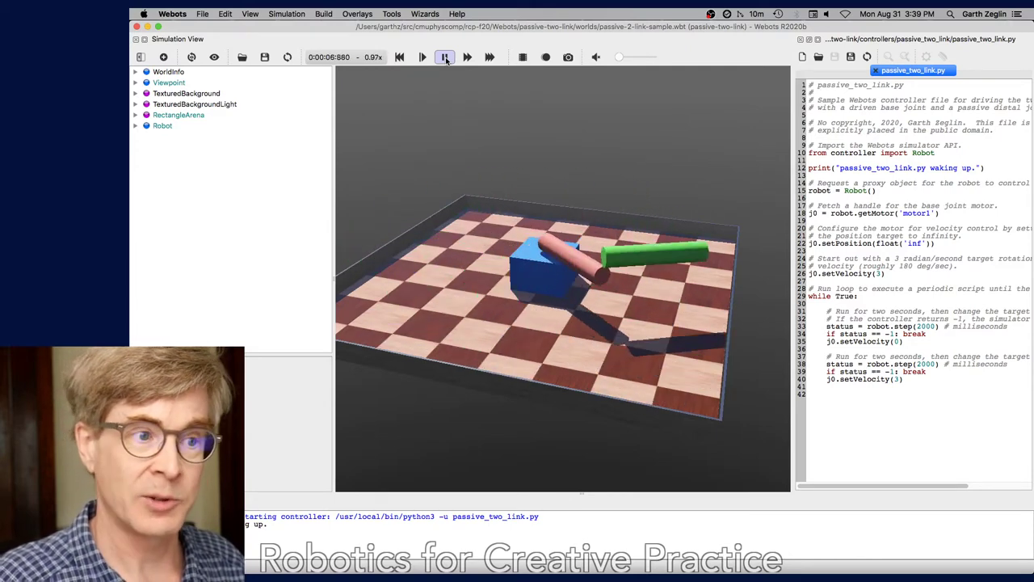
left_click(445, 57)
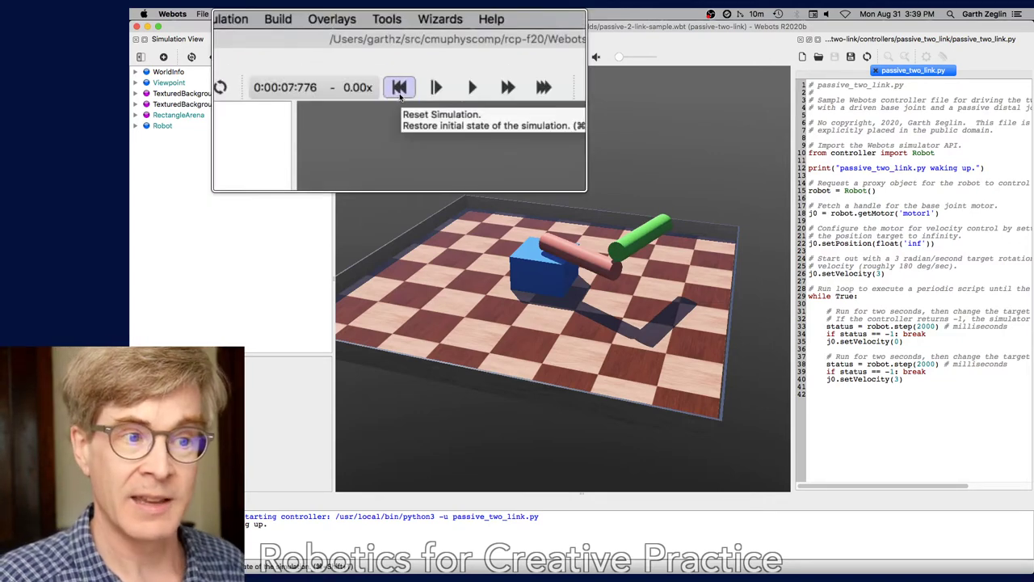
left_click(399, 57)
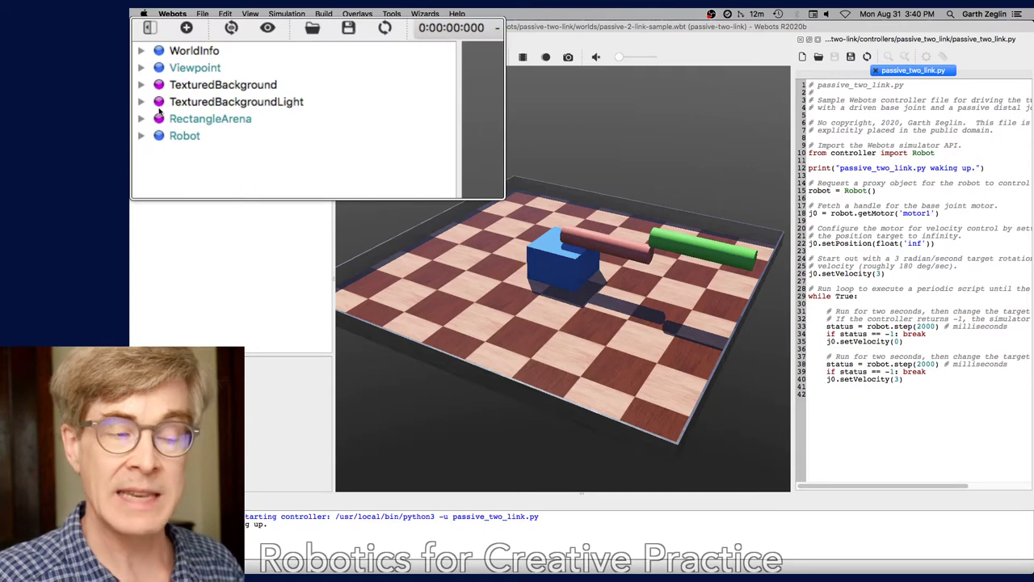
mouse_move(159, 111)
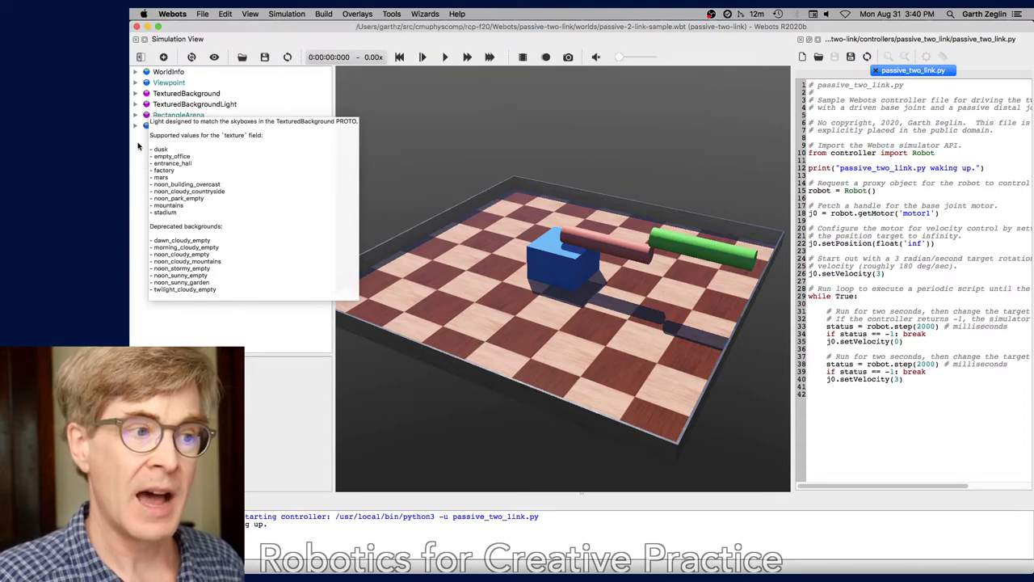
Select the Robot node and expand its children down to the HingeJoint
left_click(166, 126)
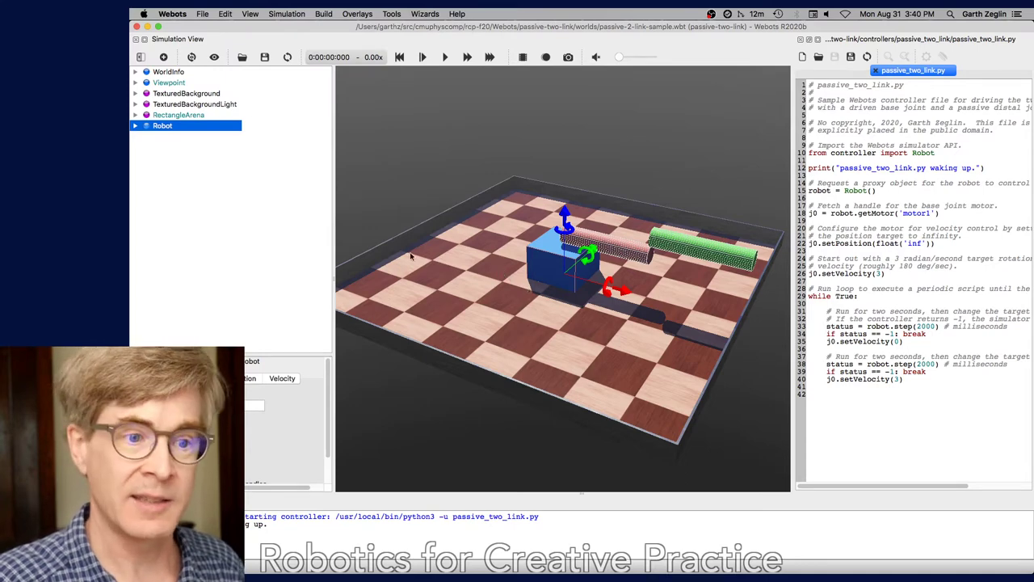
left_click(134, 126)
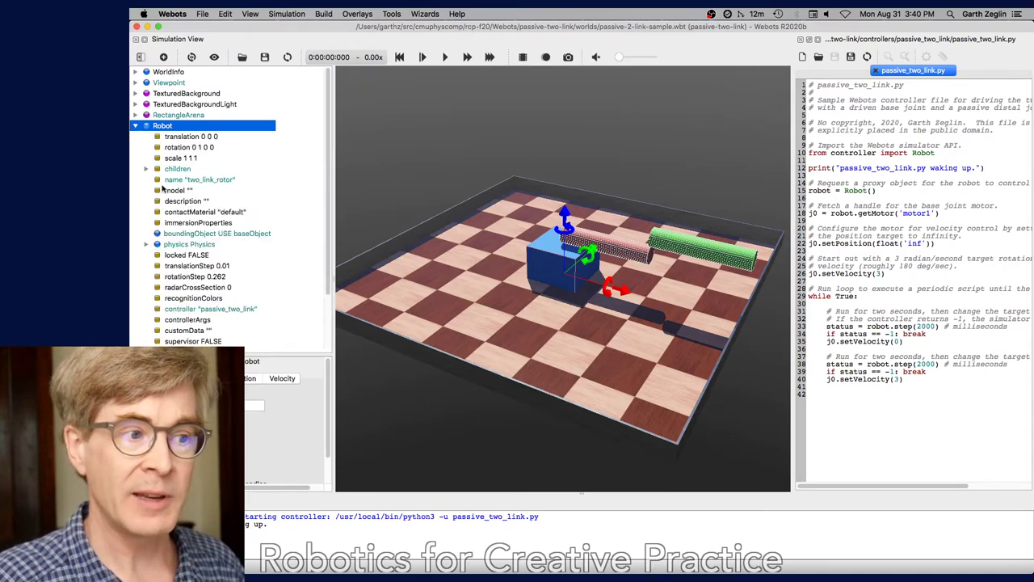
left_click(146, 168)
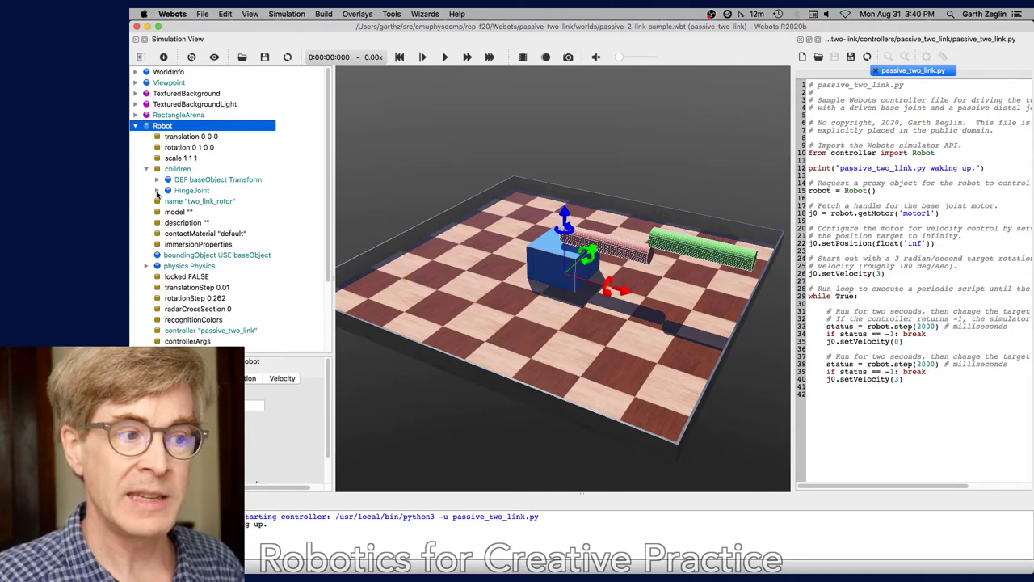
left_click(158, 191)
Expand the endPoint Solid link1 to show its physics (mass 0.5) and link1Shape children
left_click(168, 223)
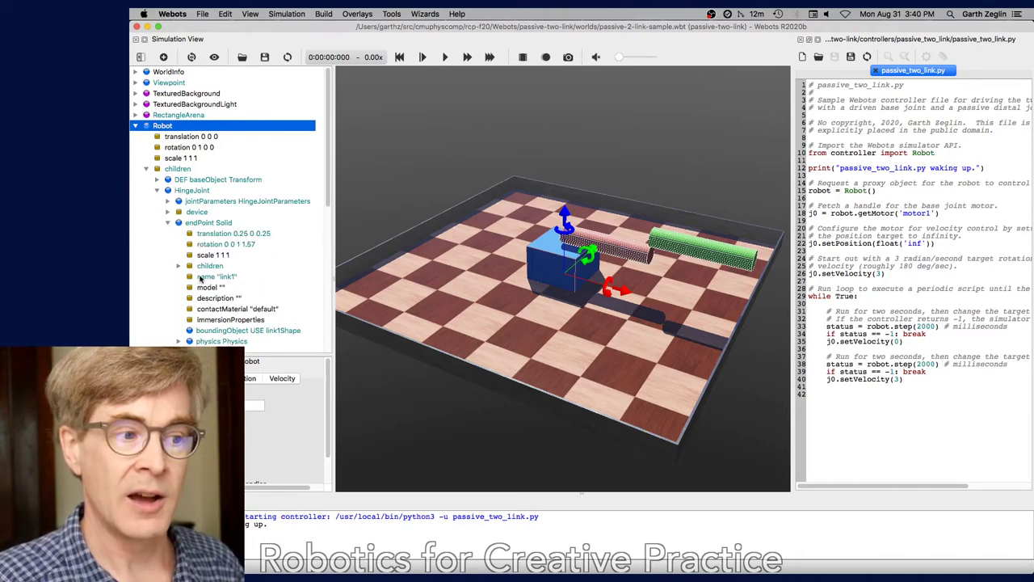
scroll(200, 278, "down", 3)
left_click(179, 250)
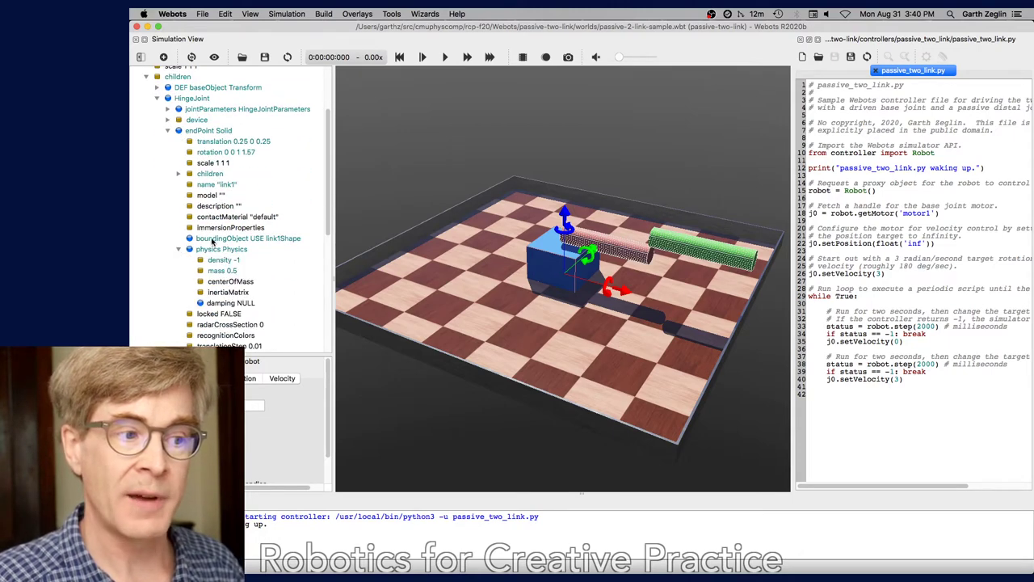
scroll(216, 228, "down", 1)
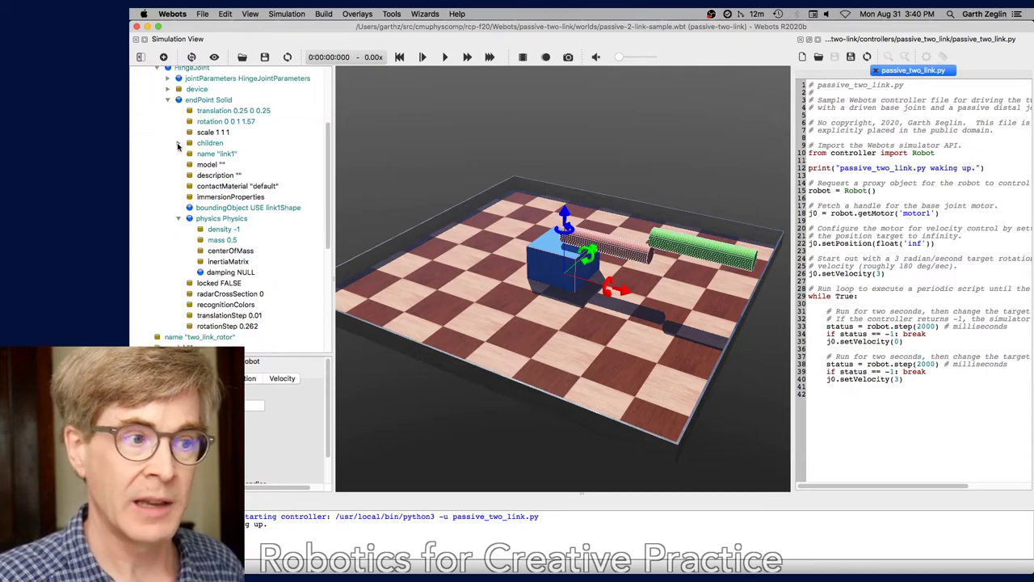
left_click(179, 143)
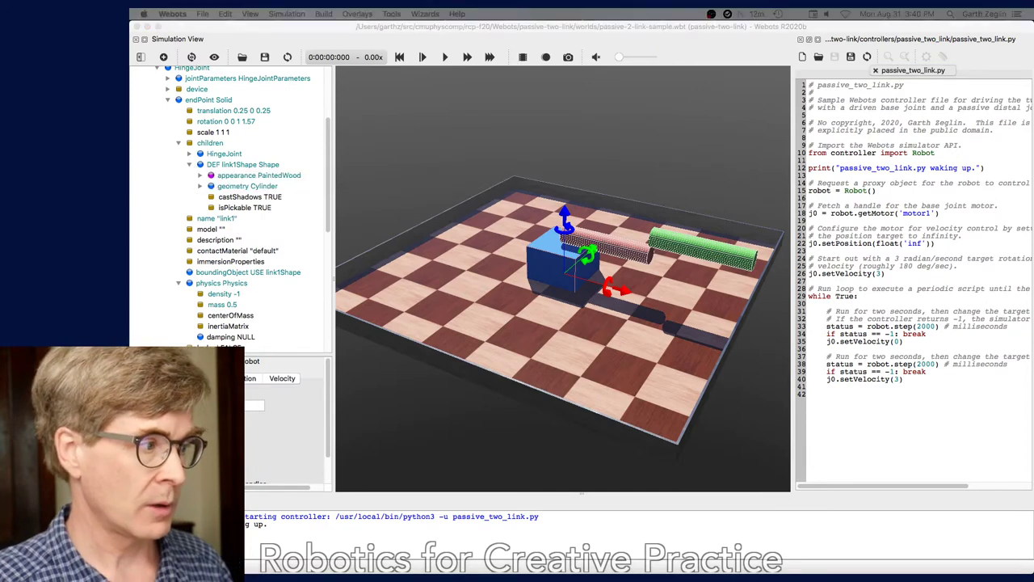
left_click(958, 424)
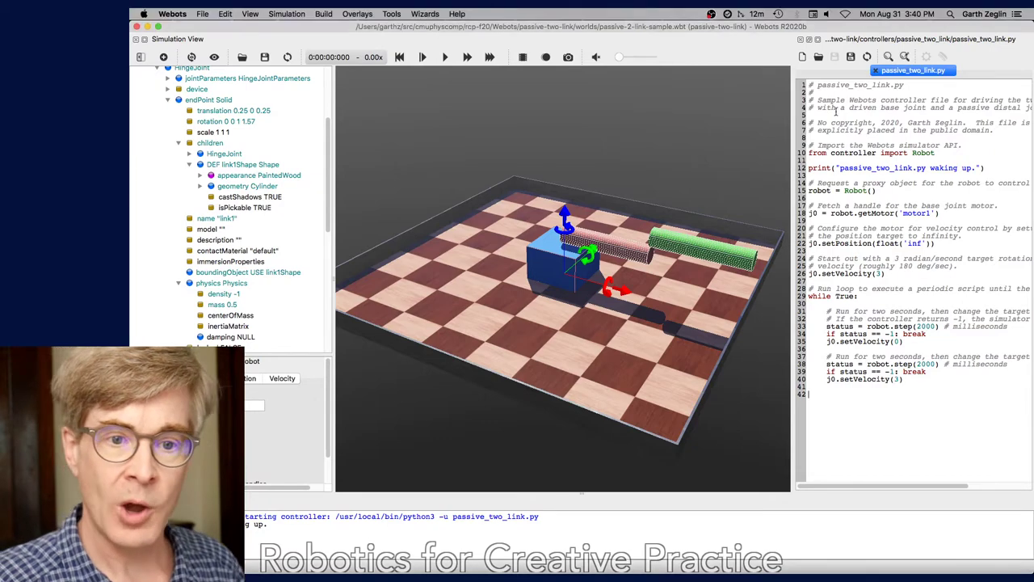
key("alt+super+8")
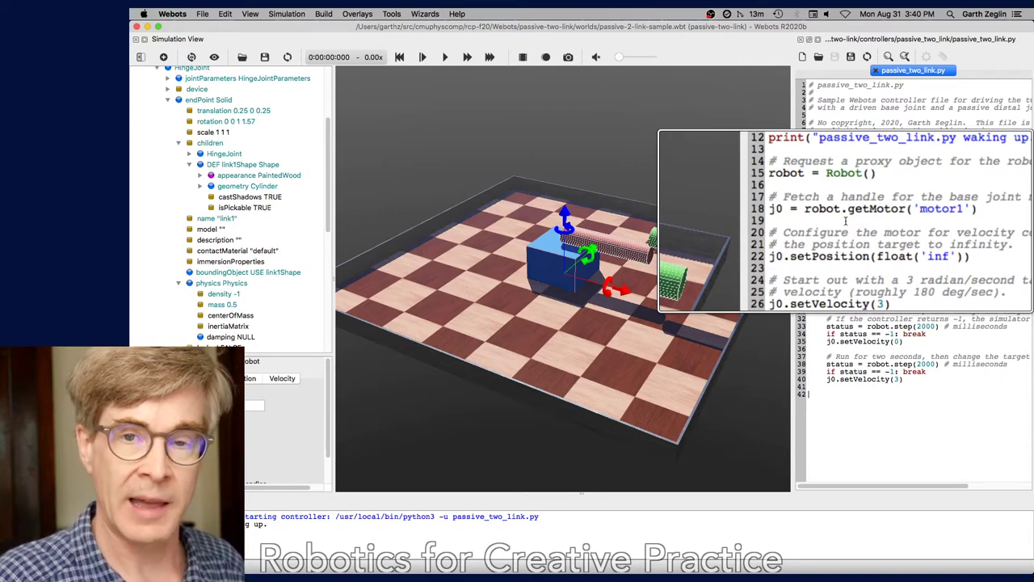
key("alt+super+8")
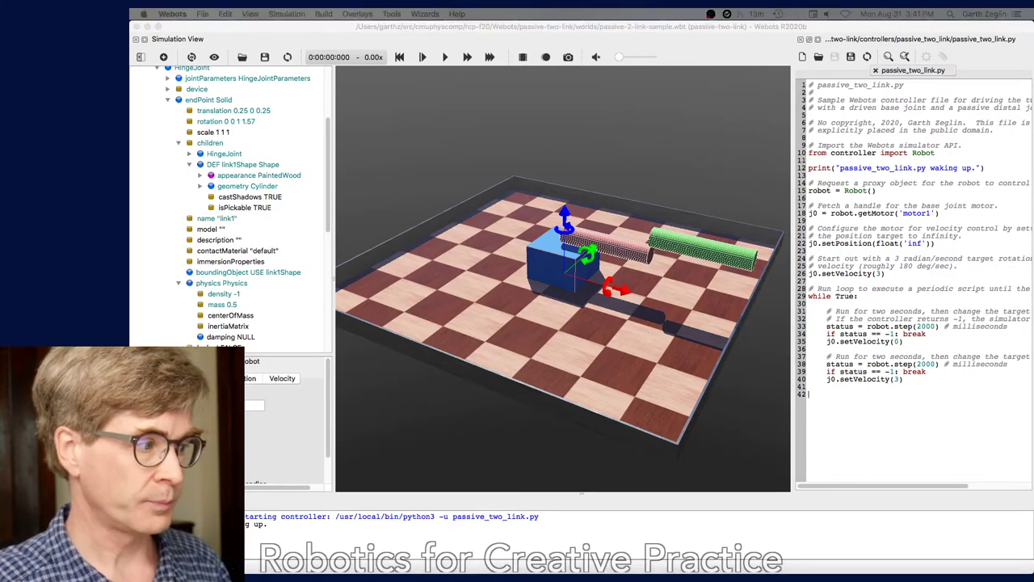
Restart the simulation, push the green link with an applied force, and watch the arm swing from a low side view
left_click(445, 57)
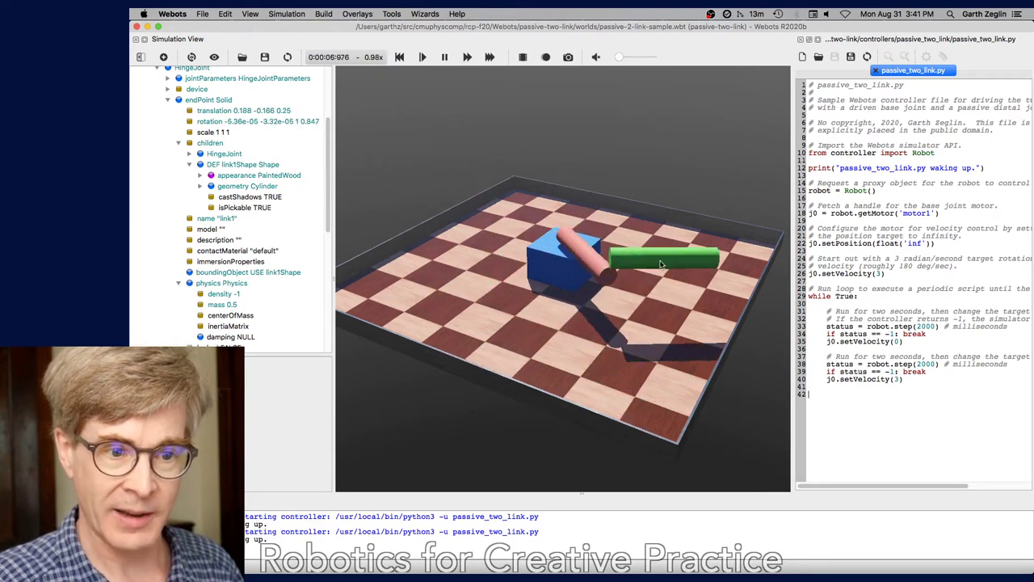
left_click_drag(669, 246, 449, 326, "alt")
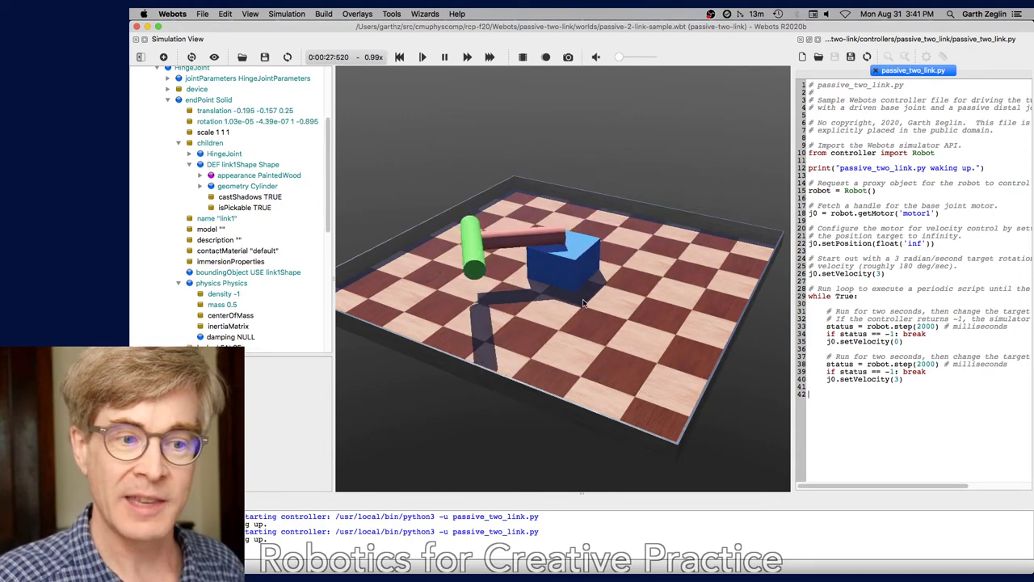
left_click_drag(583, 303, 615, 108)
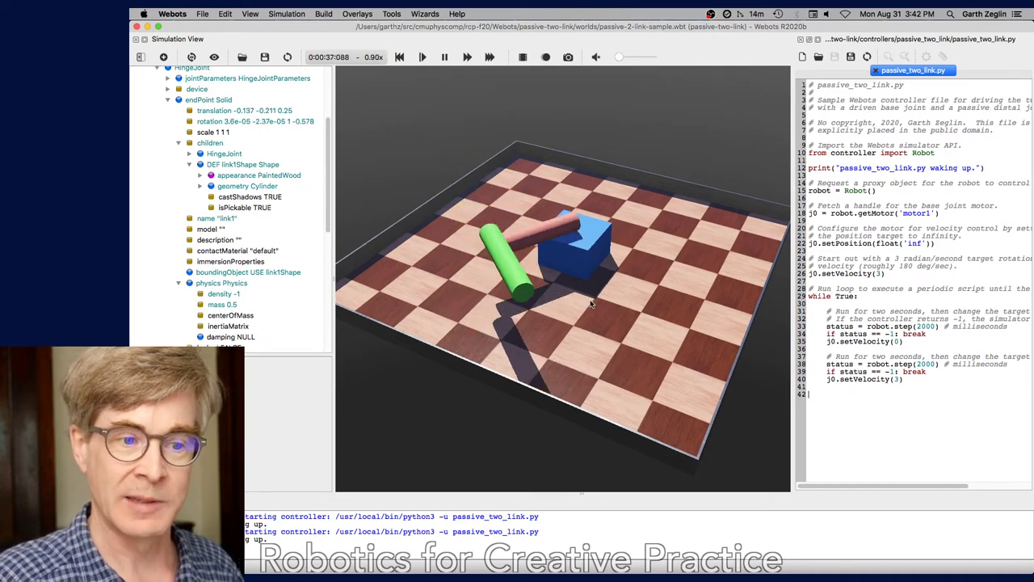
left_click_drag(591, 303, 597, 288)
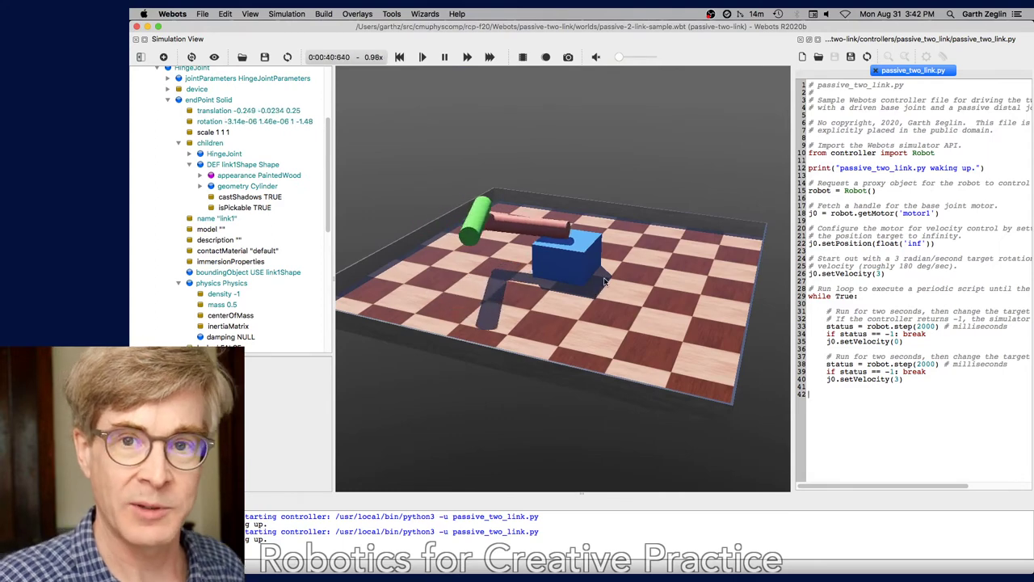
left_click_drag(604, 280, 557, 240)
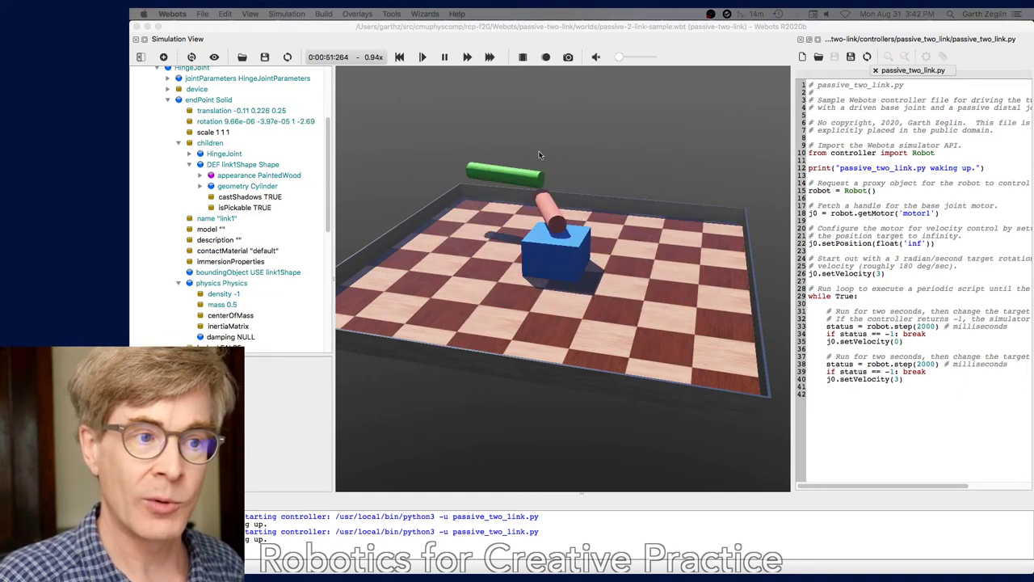
Pause and reset the simulation to 0:00:00, then collapse the Robot subtree
left_click(445, 58)
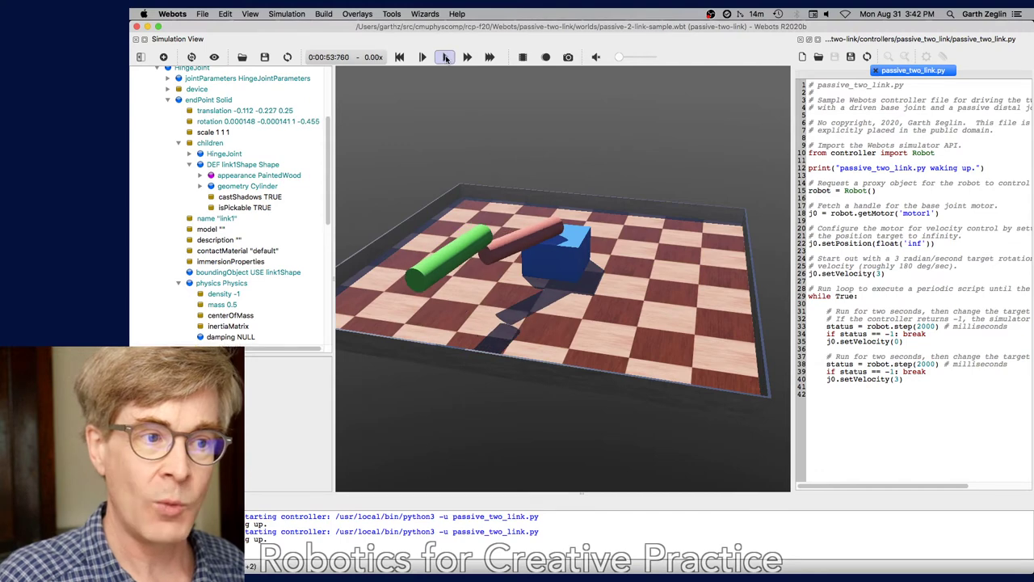
left_click(399, 58)
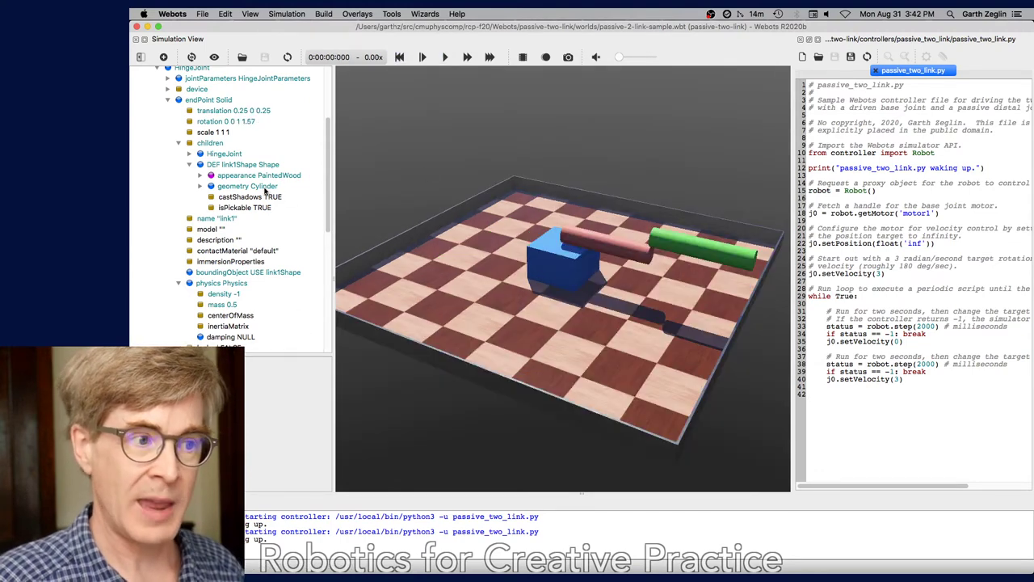
scroll(196, 109, "up", 5)
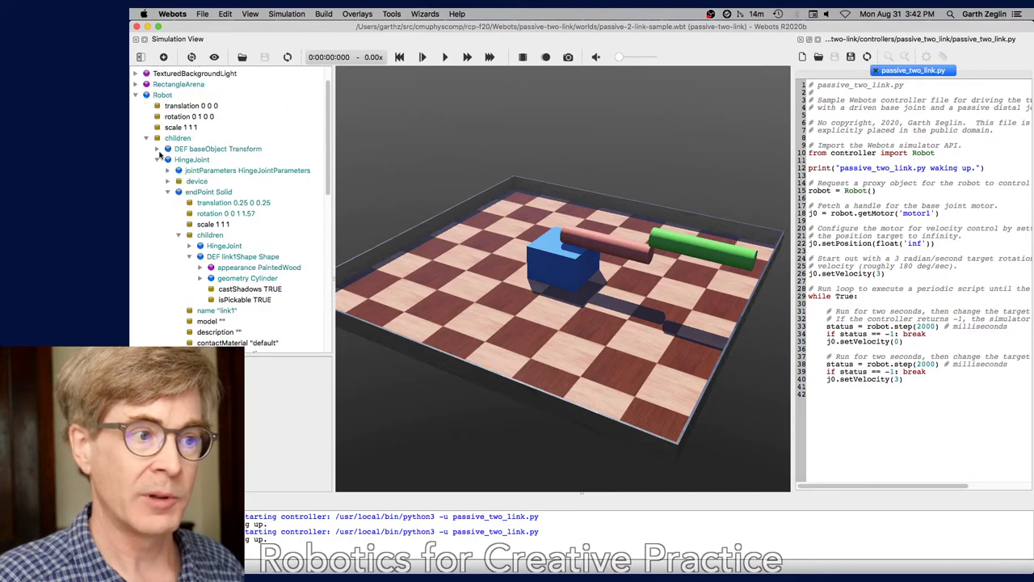
left_click(139, 99)
Paste a copy of the Robot, shift it along x and lift it about 0.40 m
left_click(162, 125)
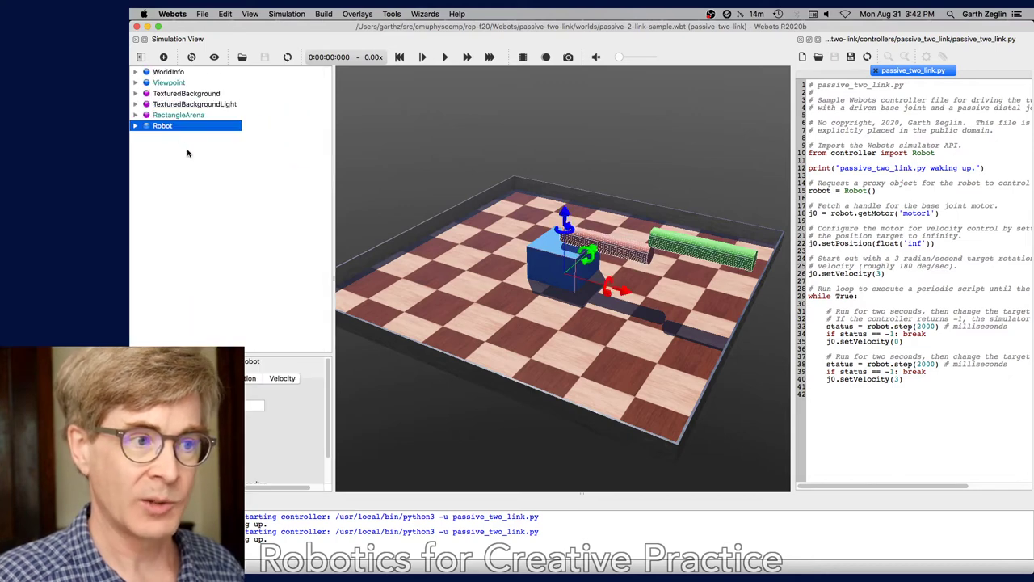
key("super+v")
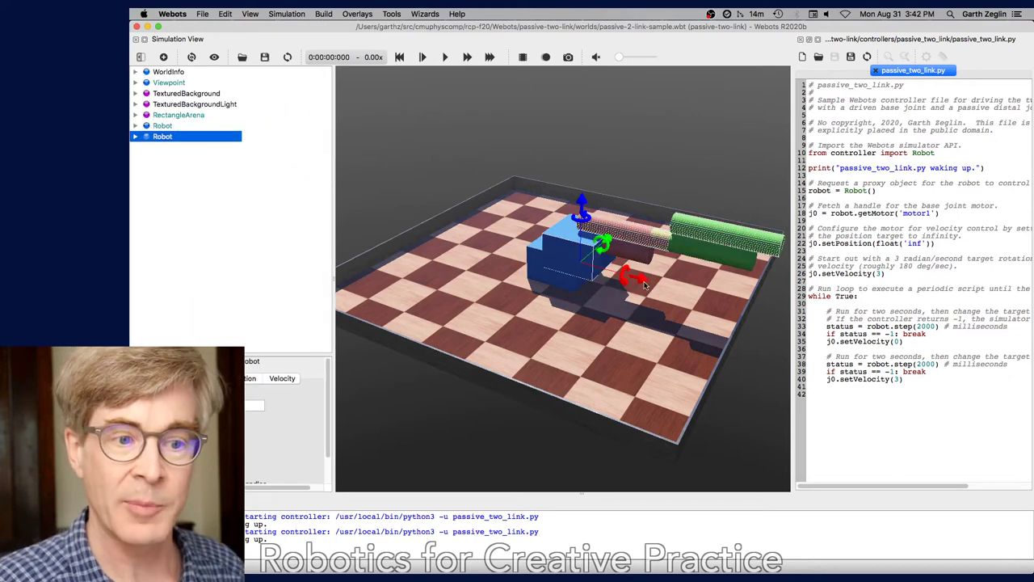
left_click_drag(644, 284, 530, 187)
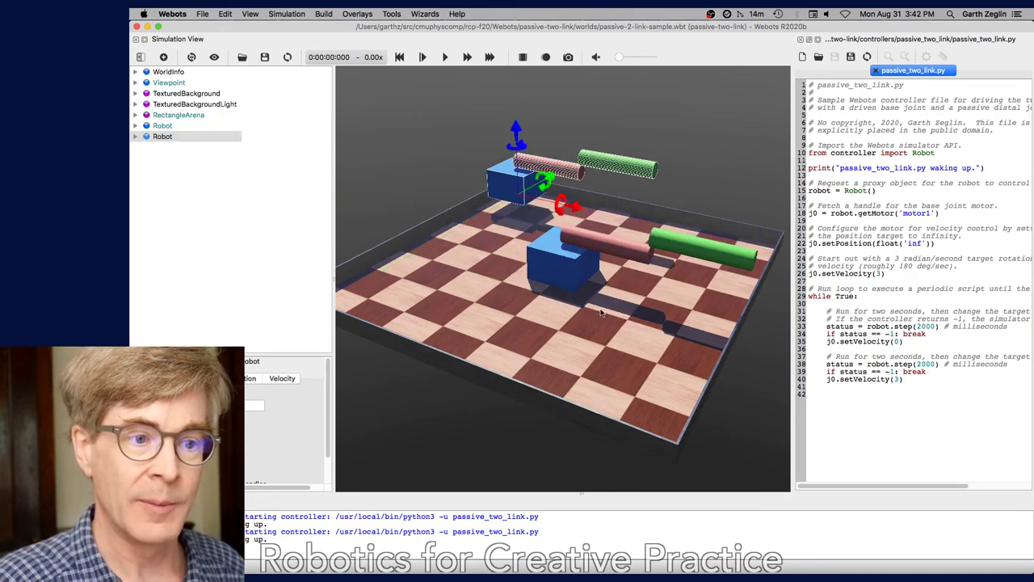
left_click_drag(500, 299, 584, 323)
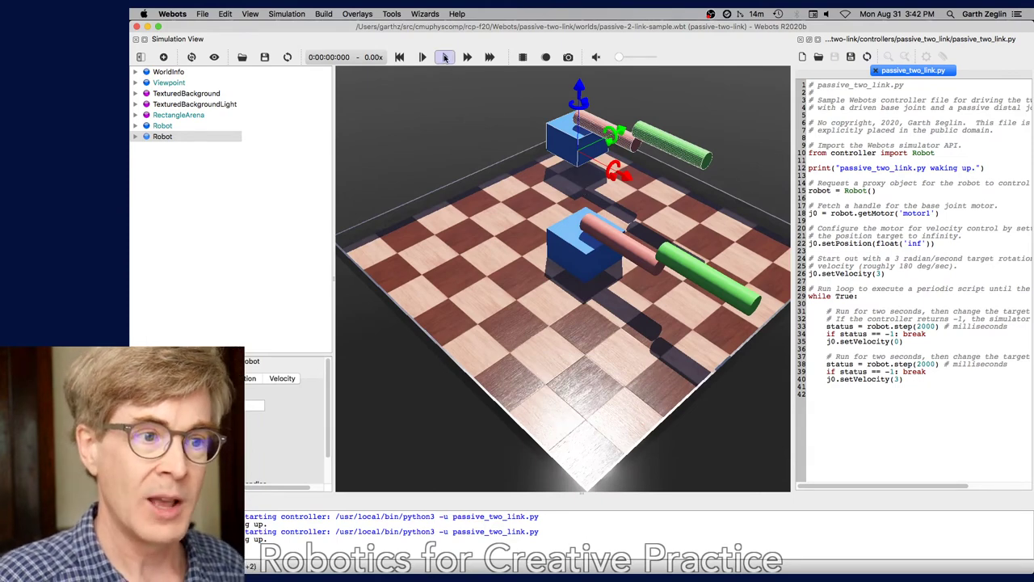
Run both robots, move the raised copy along x, then pause and reset to the original world
left_click(444, 57)
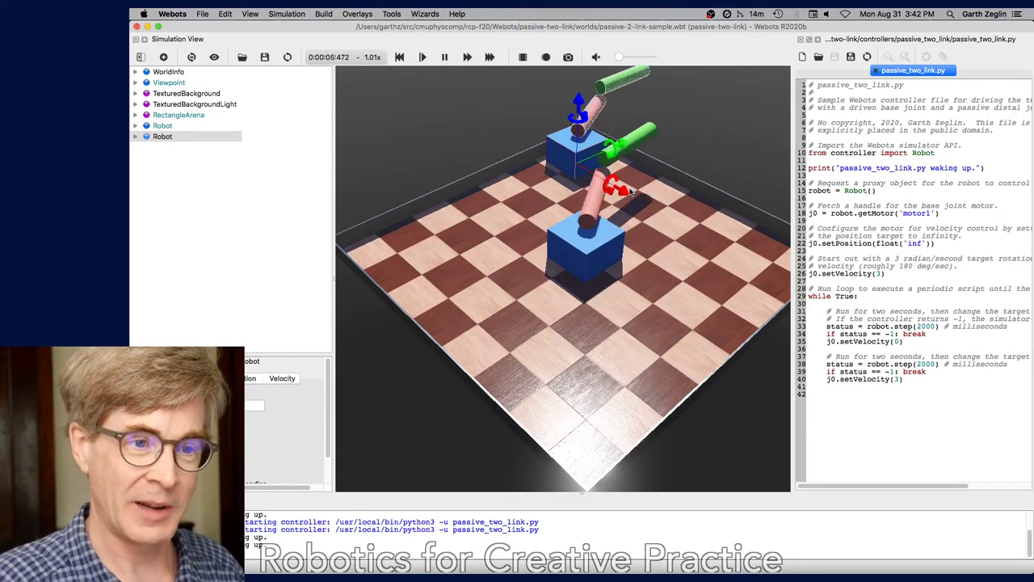
left_click_drag(558, 243, 518, 231)
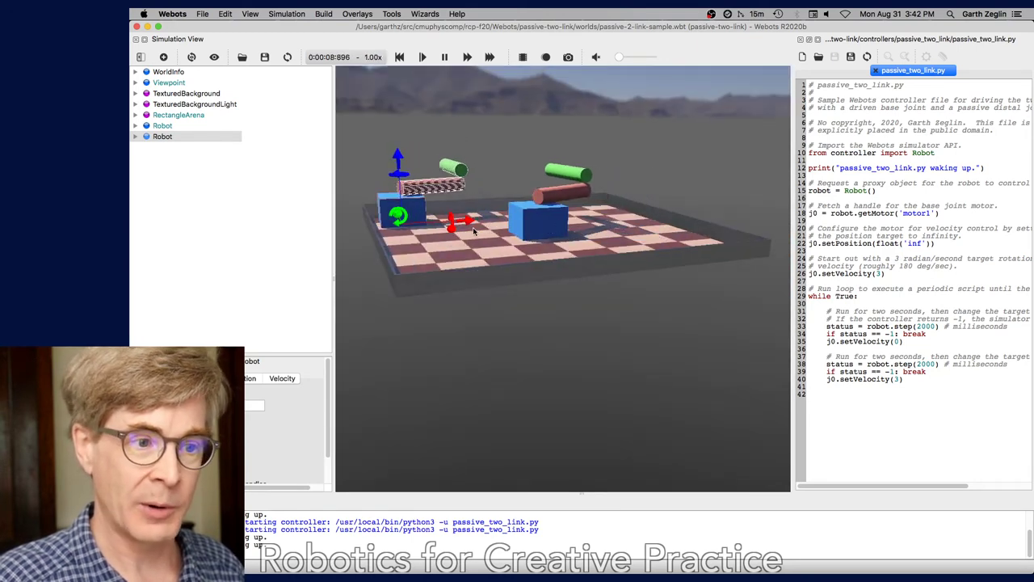
left_click_drag(459, 219, 530, 259)
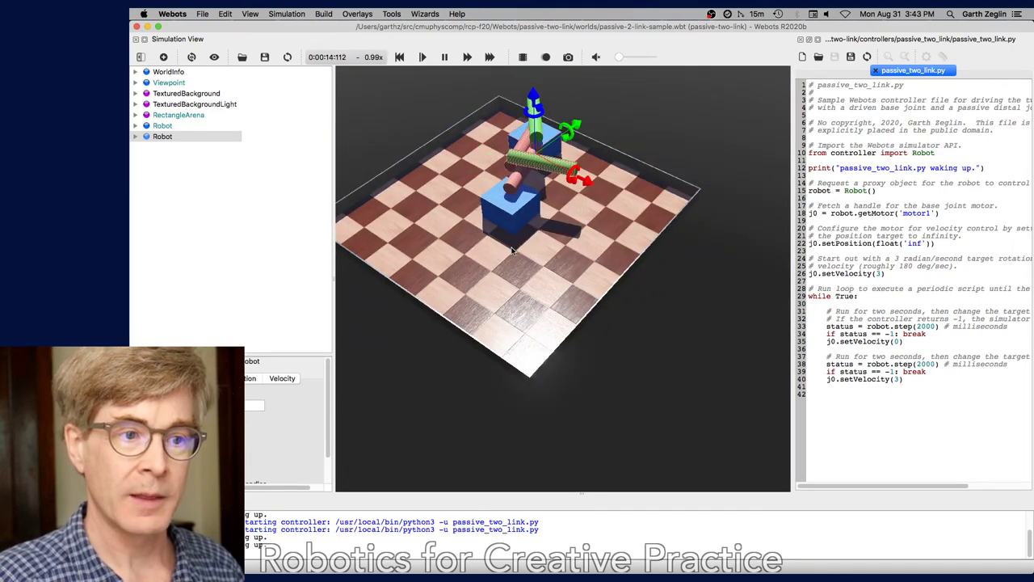
left_click(444, 57)
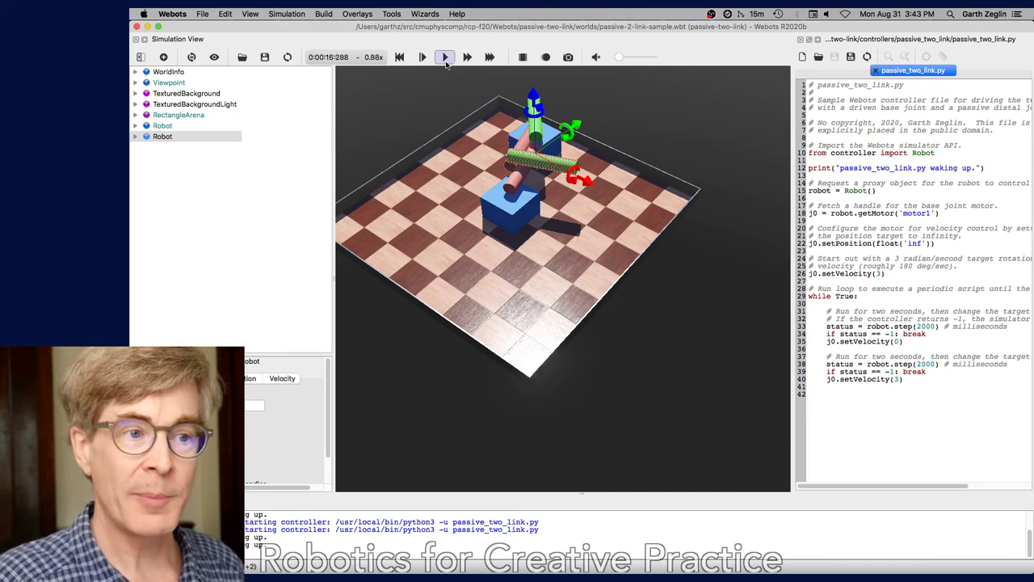
left_click(400, 57)
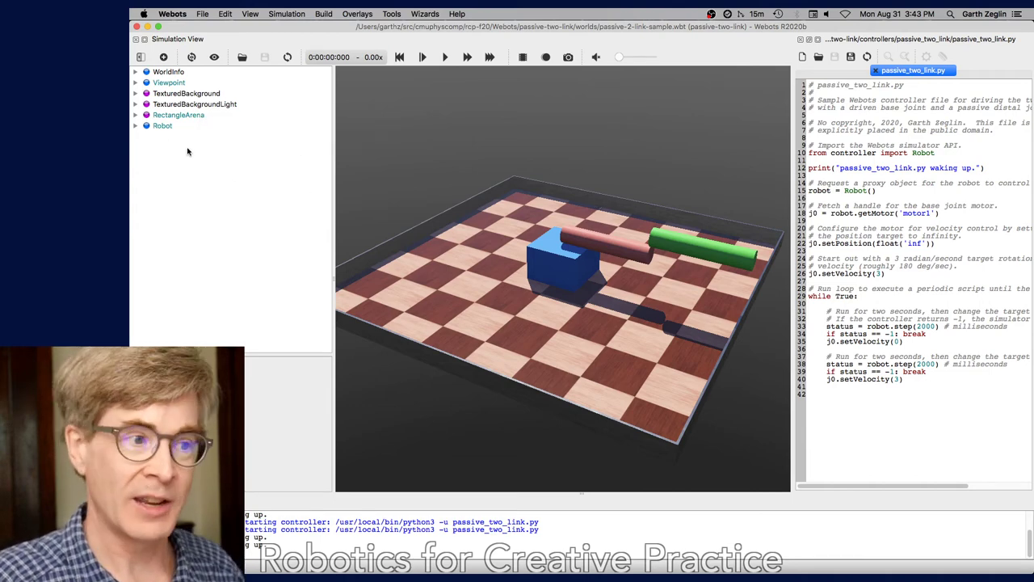
left_click(165, 127)
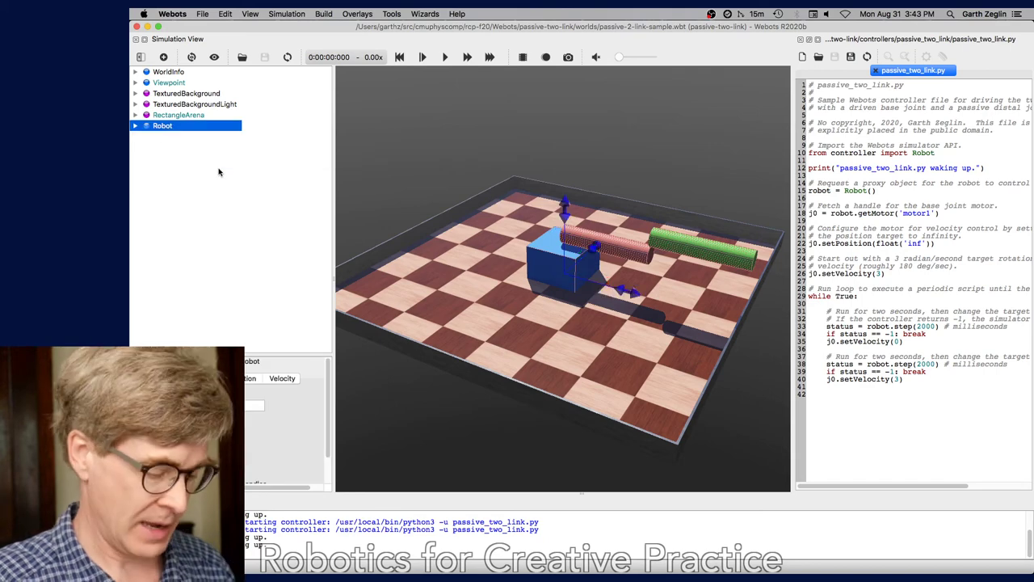
key("super+v")
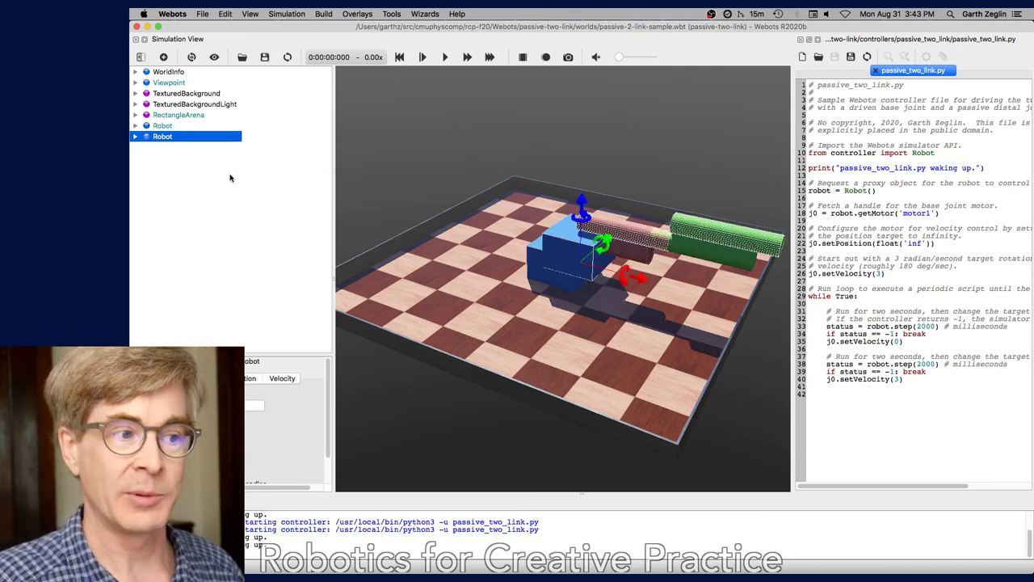
left_click(265, 57)
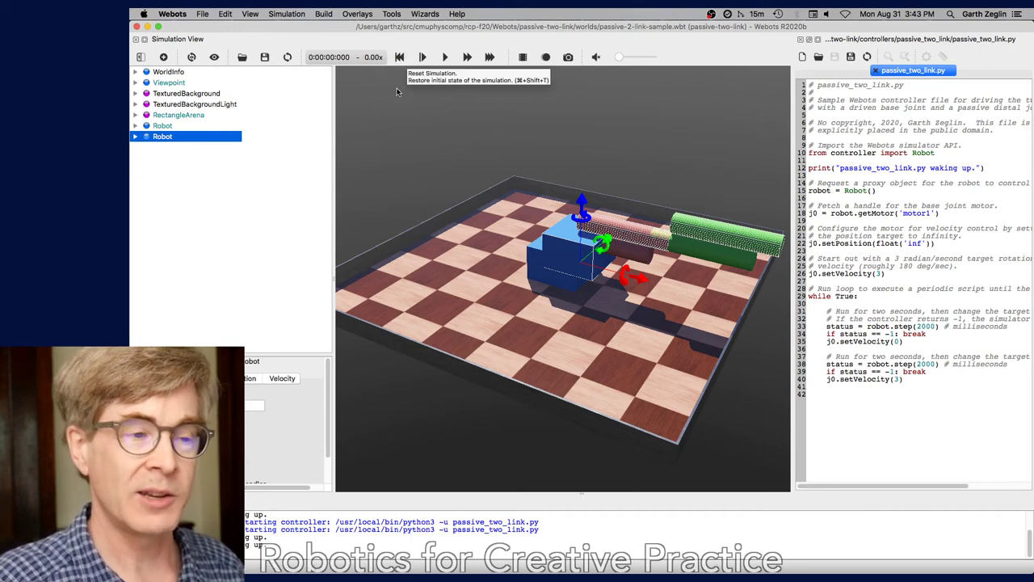
left_click(401, 59)
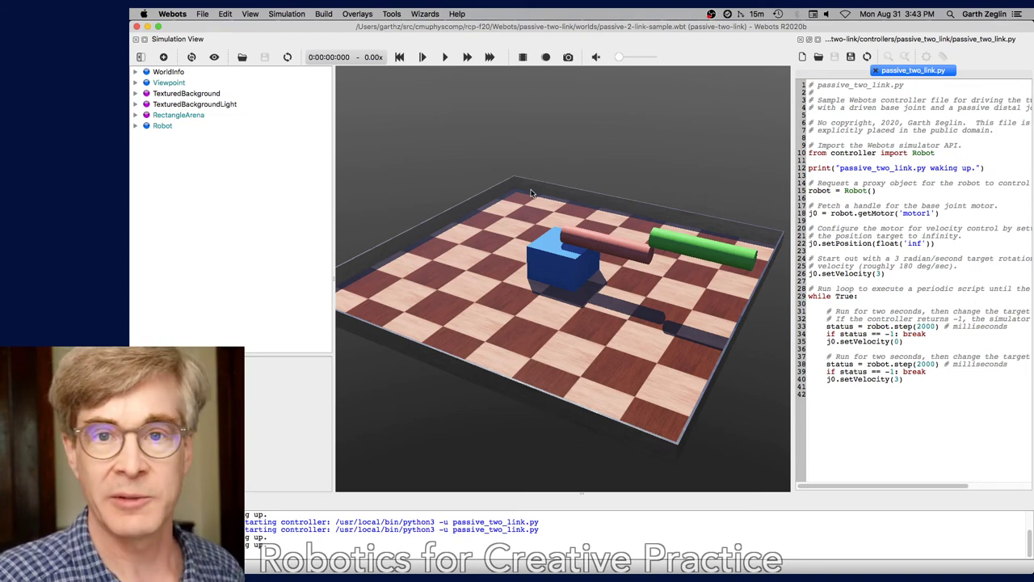
Browse the Help menu's guides and documentation, reopening it to reach the User Guide
left_click(457, 14)
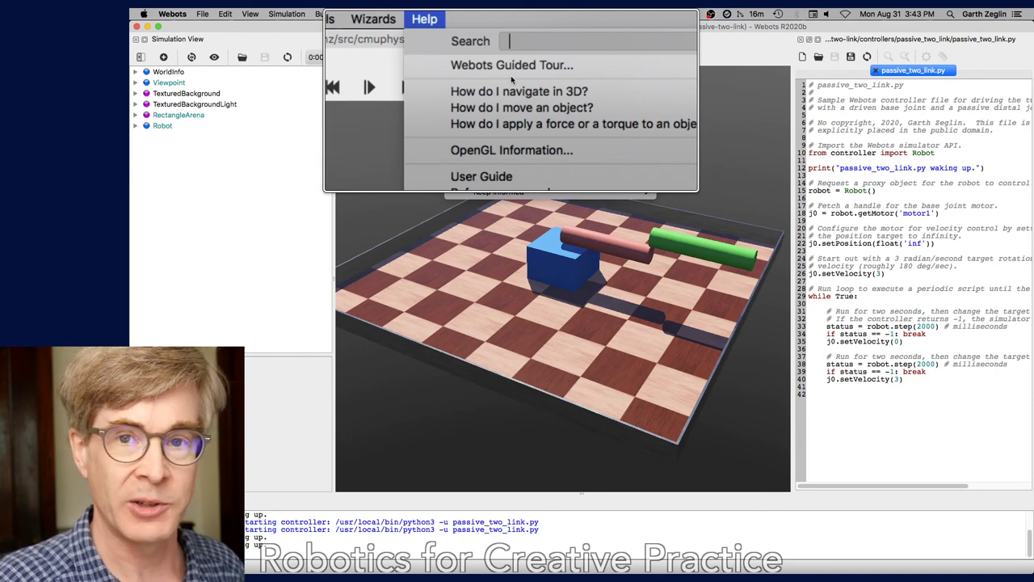
left_click(692, 134)
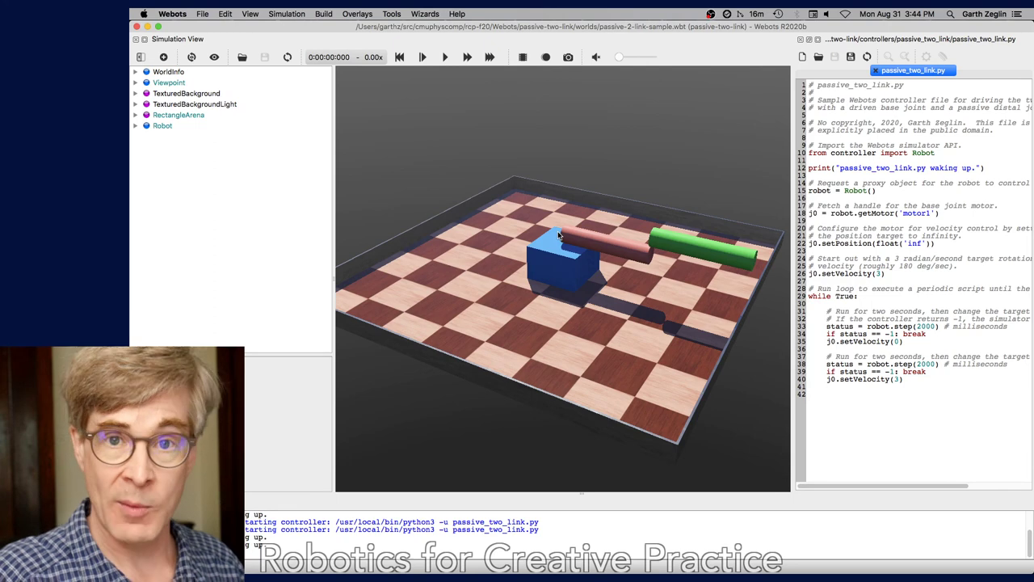
left_click(456, 14)
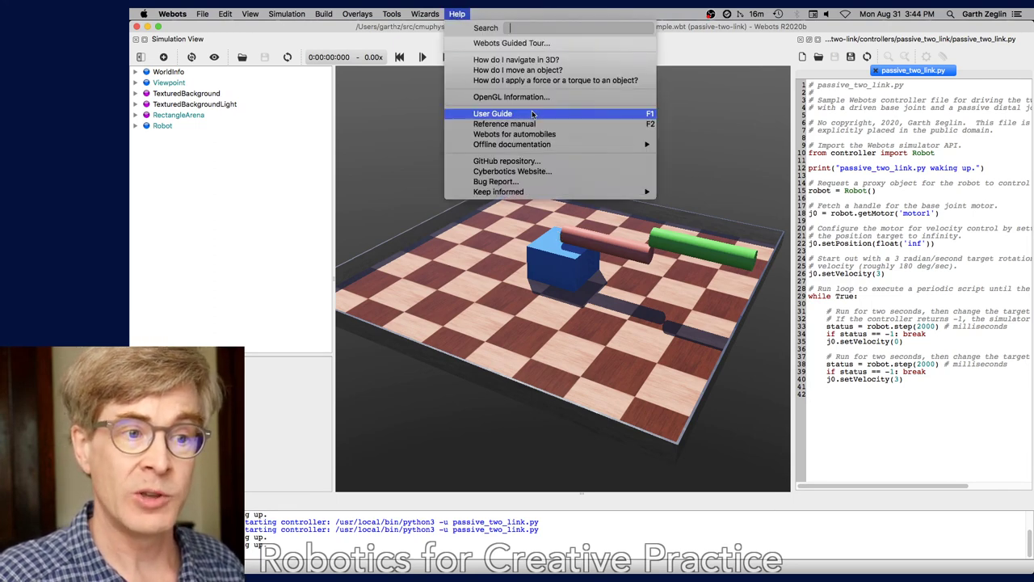